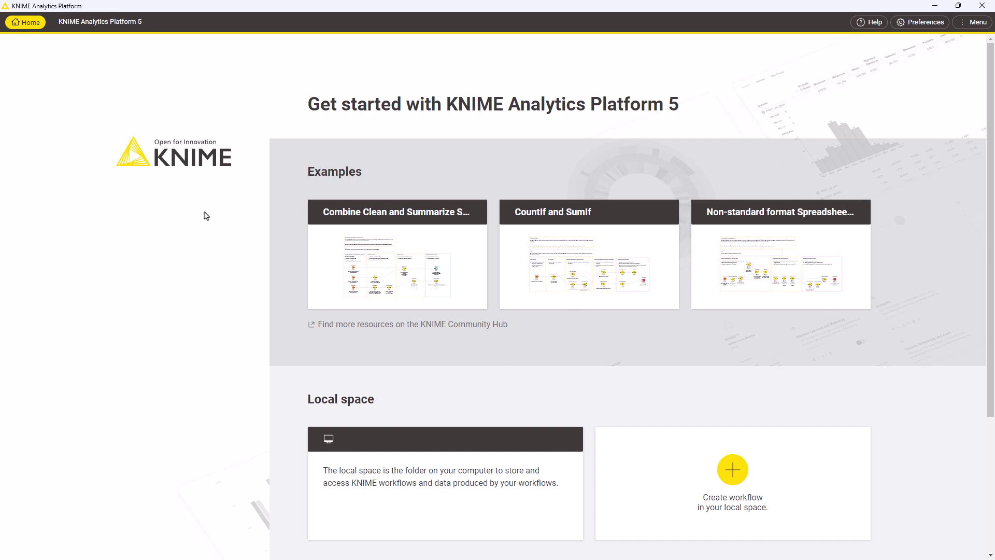
- Open Install Extensions and browse the KNIME & Extensions and KNIME Hub & Server Extensions categories
{"action": "left_click", "coordinate": [966, 27]}
{"action": "left_click", "coordinate": [963, 73]}
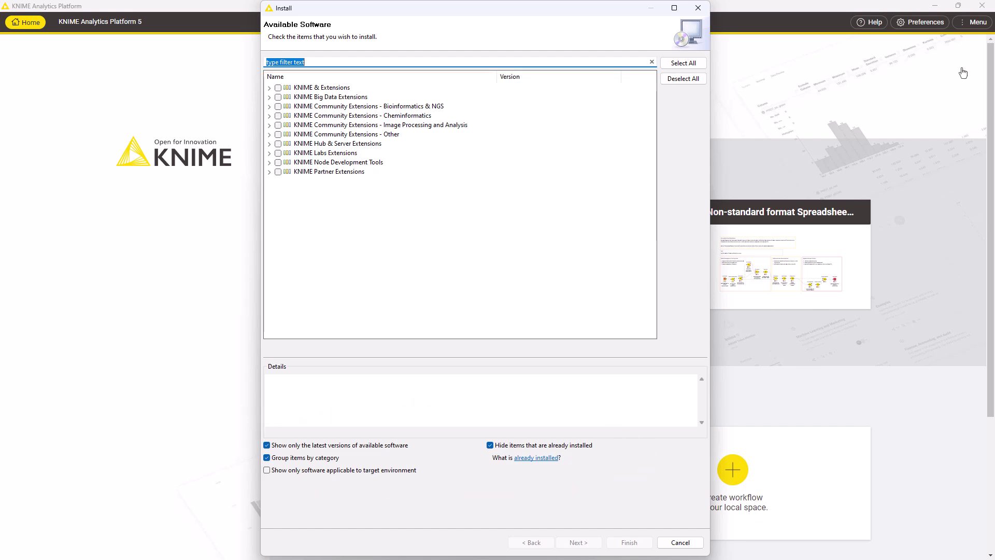
{"action": "left_click", "coordinate": [269, 90]}
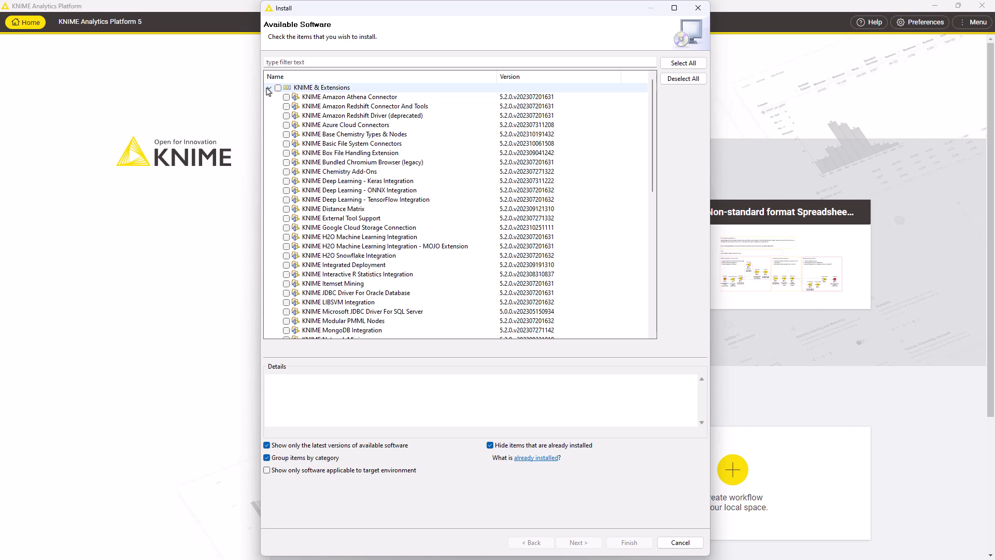
{"action": "left_click", "coordinate": [269, 87]}
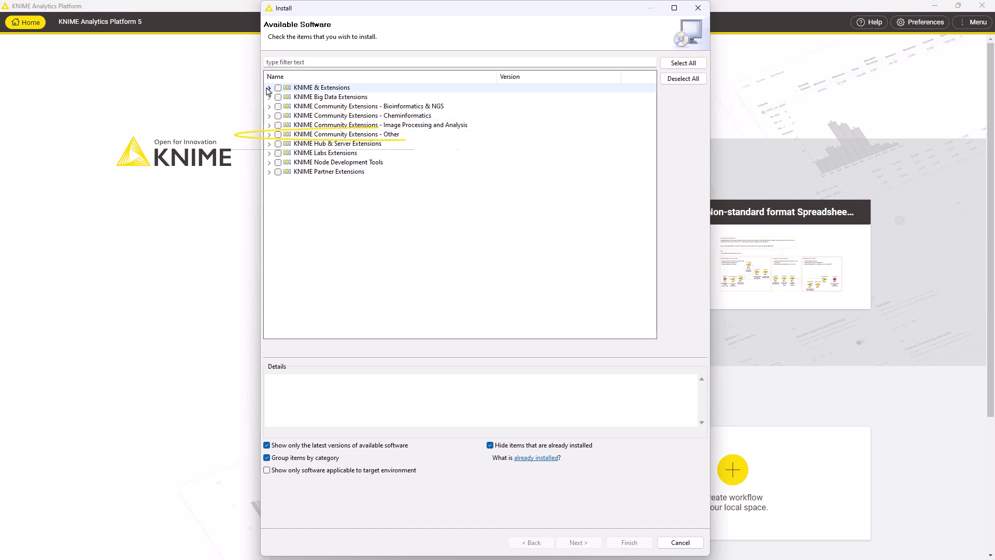
{"action": "left_click", "coordinate": [269, 143]}
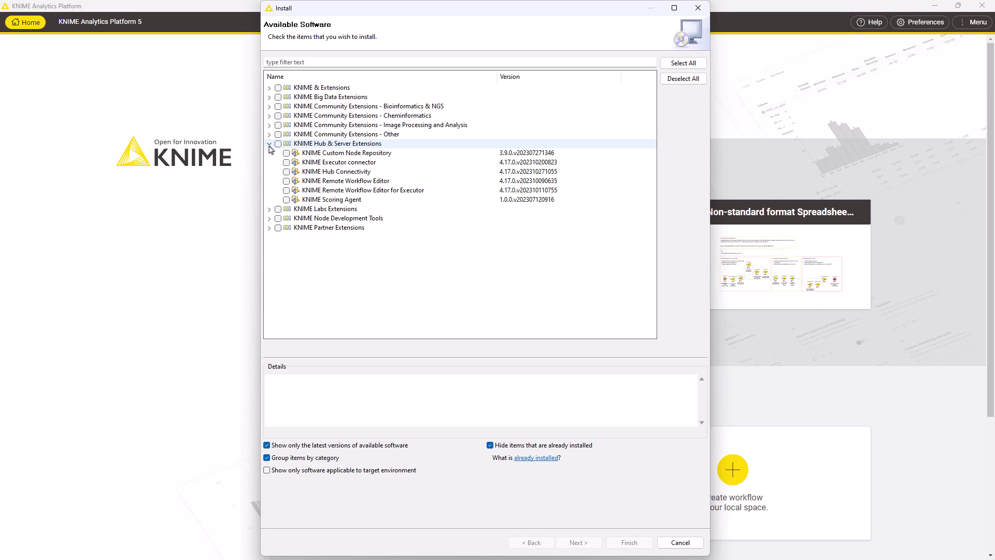
{"action": "left_click", "coordinate": [269, 144]}
- Look through the Labs and Node Development Tools categories, leaving Partner Extensions expanded
{"action": "left_click", "coordinate": [269, 153]}
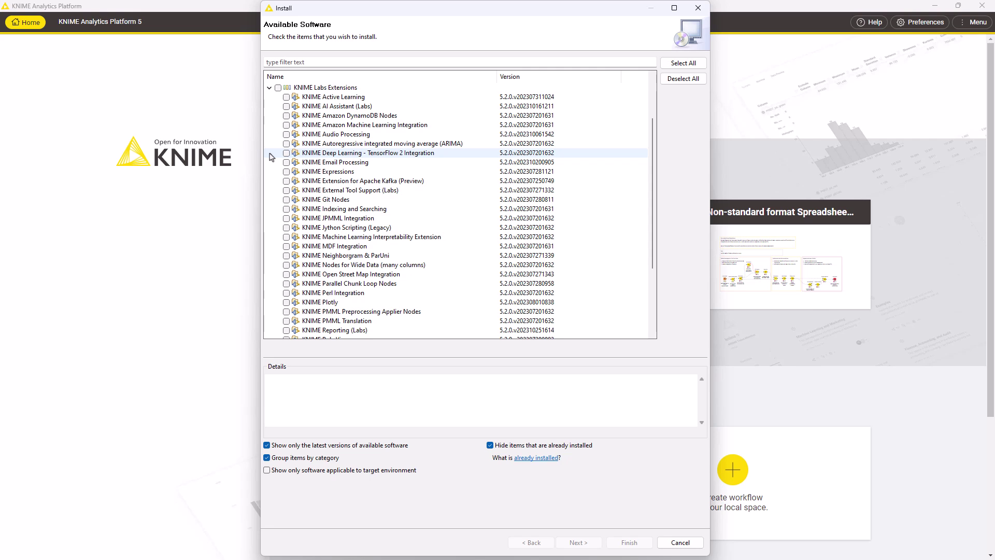
{"action": "left_click", "coordinate": [269, 88]}
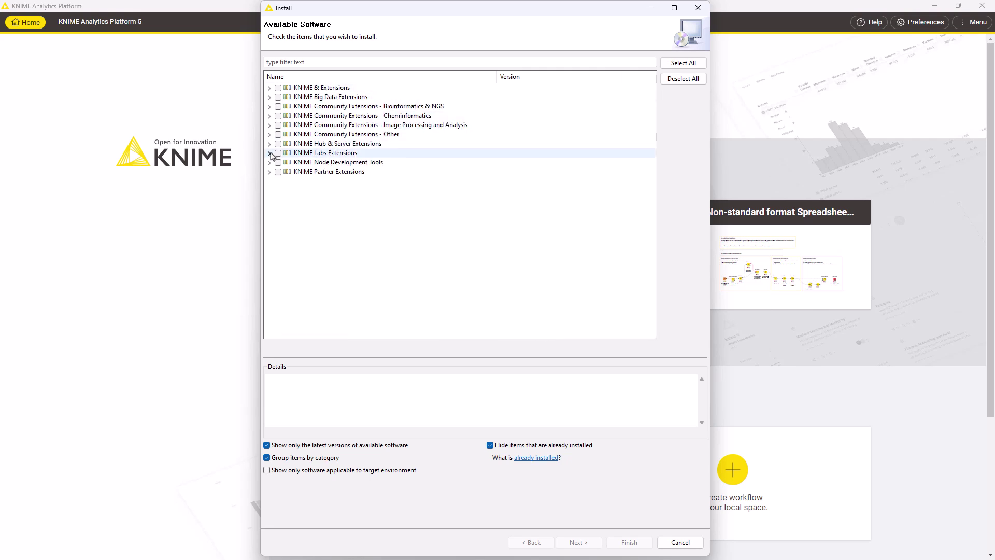
{"action": "left_click", "coordinate": [269, 162]}
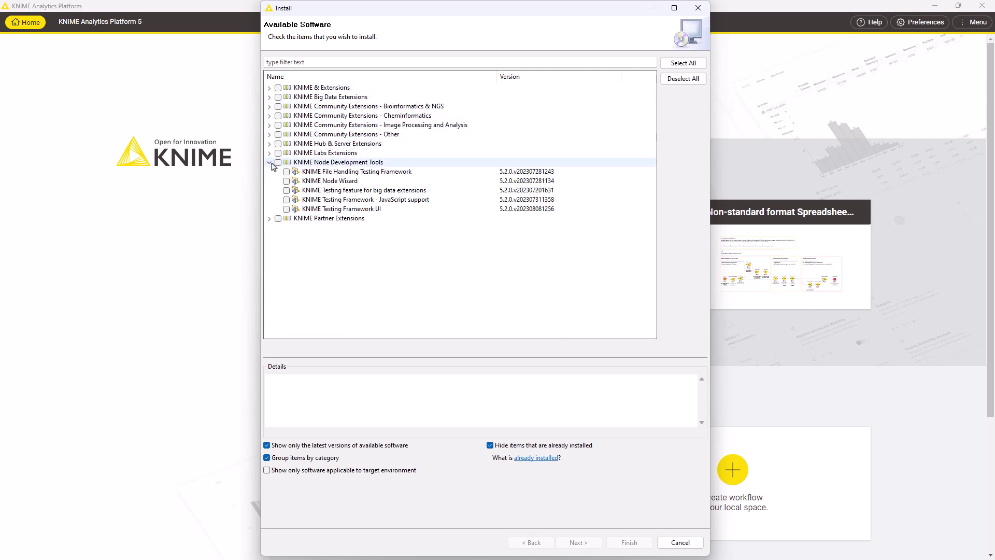
{"action": "left_click", "coordinate": [270, 162]}
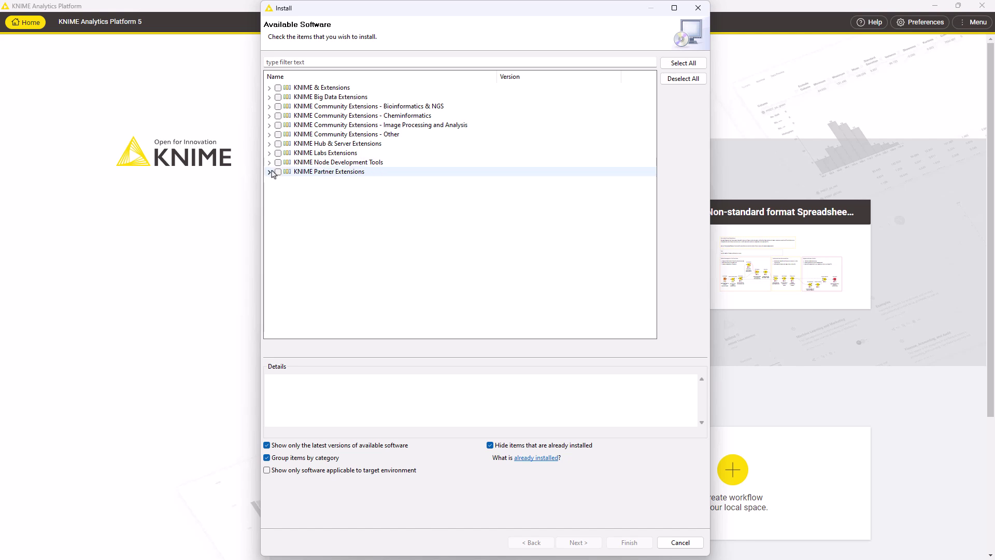
{"action": "left_click", "coordinate": [270, 172]}
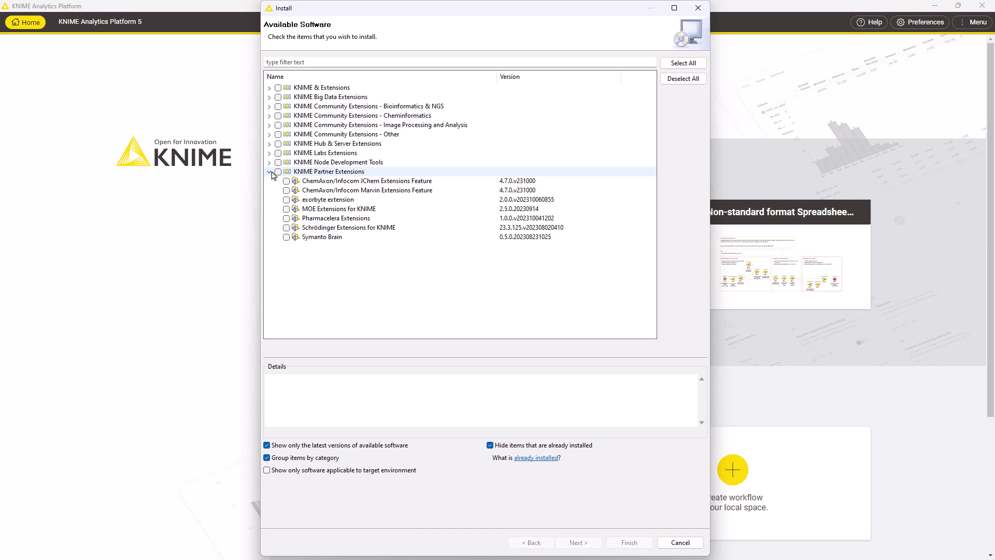
- Tick KNIME AI Assistant (Labs) and KNIME Reporting (Labs) under KNIME Labs Extensions
{"action": "left_click", "coordinate": [270, 172]}
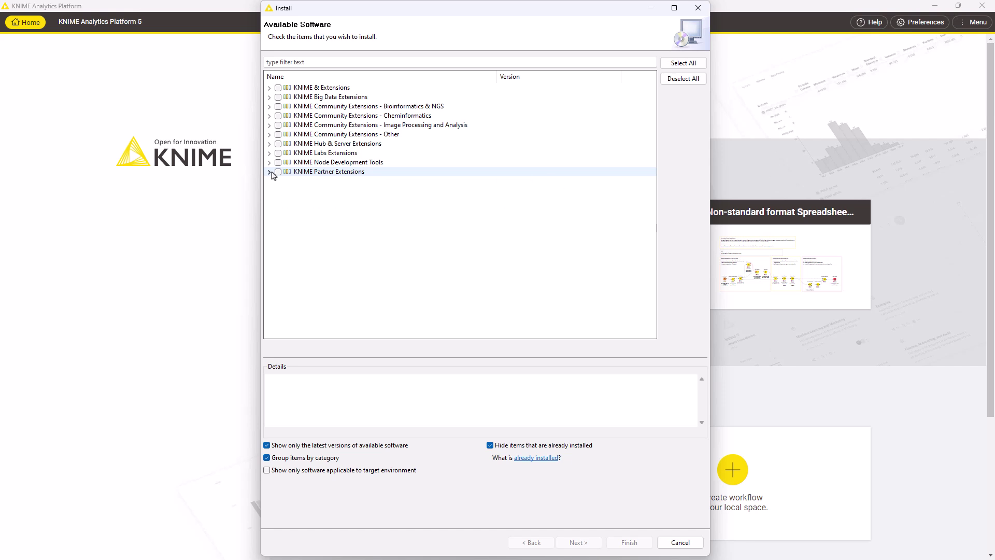
{"action": "left_click", "coordinate": [269, 153]}
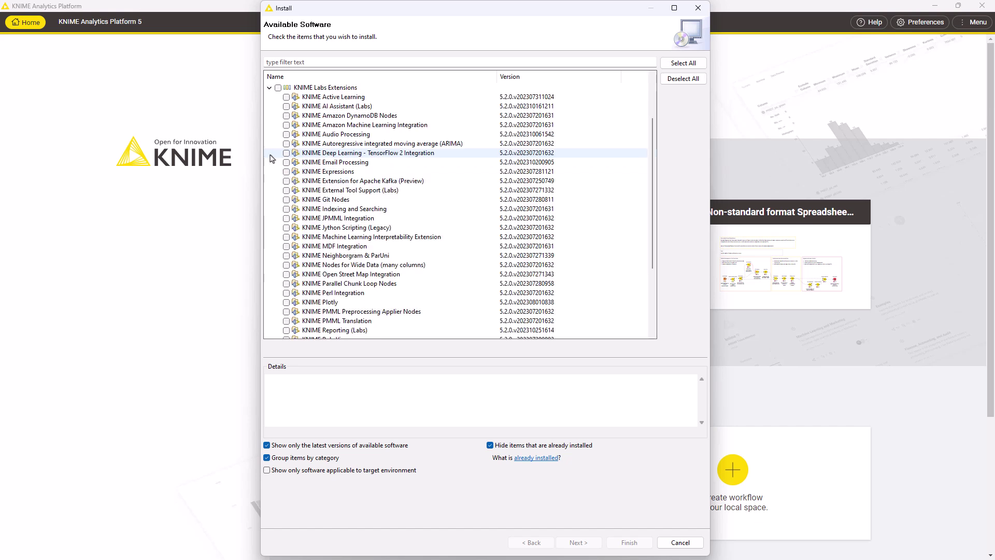
{"action": "left_click", "coordinate": [278, 87]}
{"action": "scroll", "coordinate": [309, 165], "scroll_direction": "down", "scroll_amount": 2}
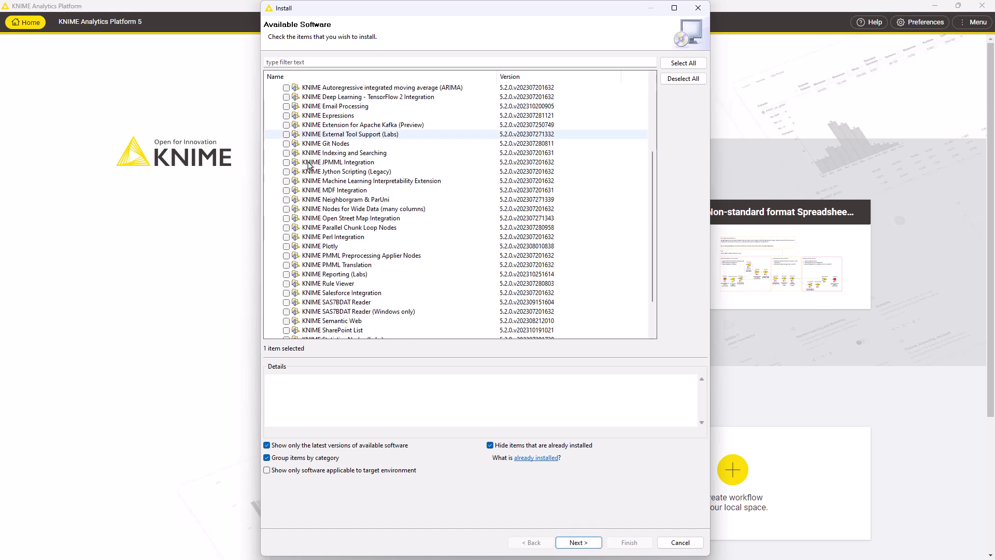
{"action": "scroll", "coordinate": [309, 166], "scroll_direction": "down", "scroll_amount": 1}
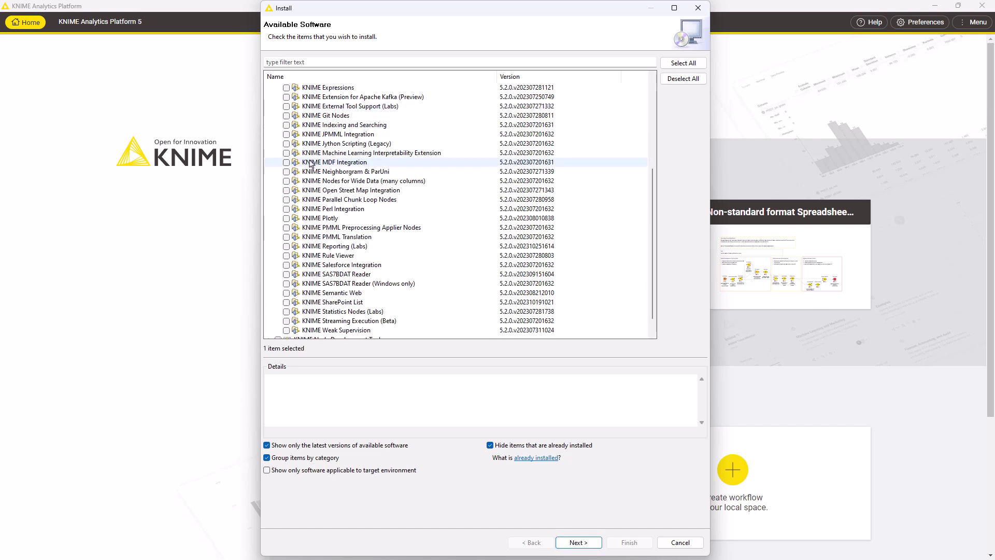
{"action": "left_click", "coordinate": [286, 246]}
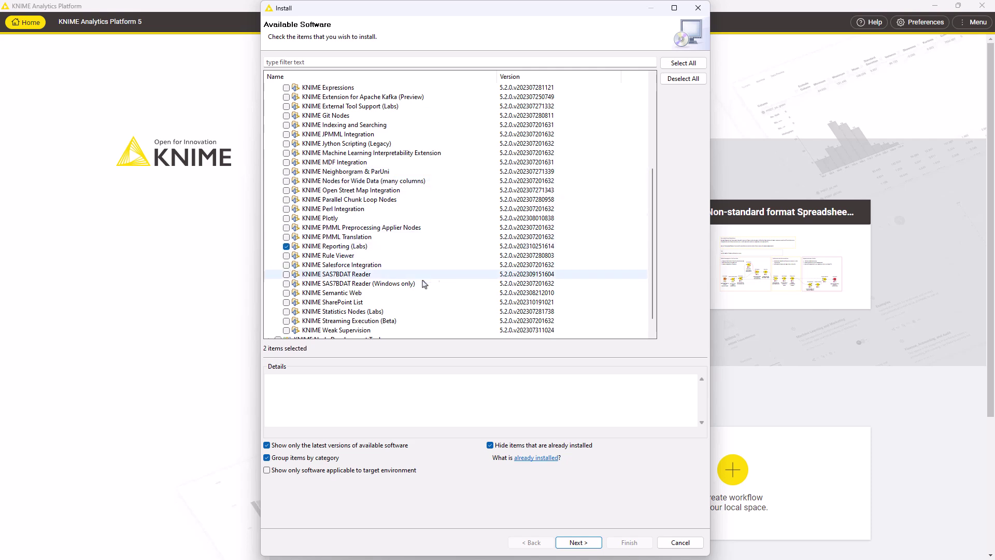
- Install both Labs extensions and restart, then drag-and-drop install KNIME Textprocessing from the Hub
{"action": "left_click", "coordinate": [575, 542]}
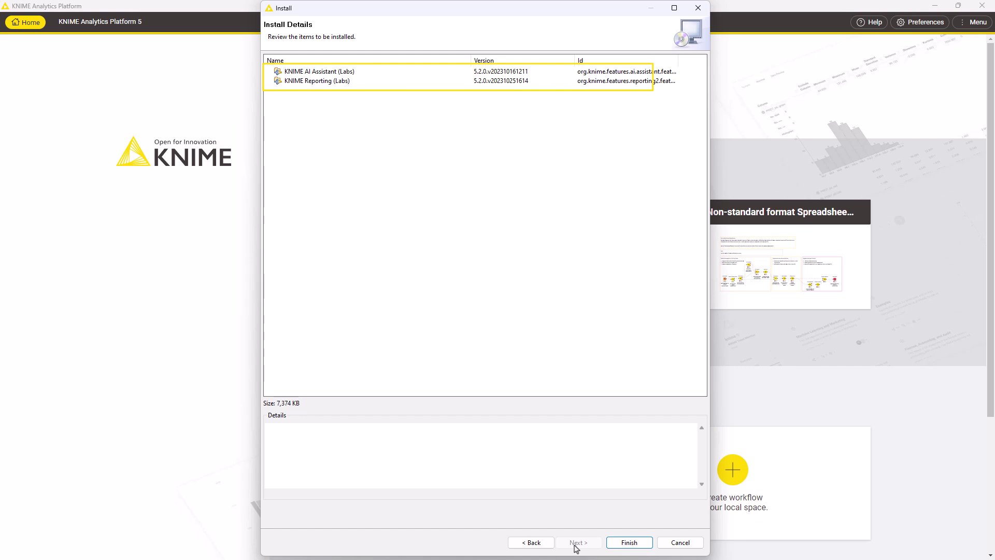
{"action": "left_click", "coordinate": [628, 542]}
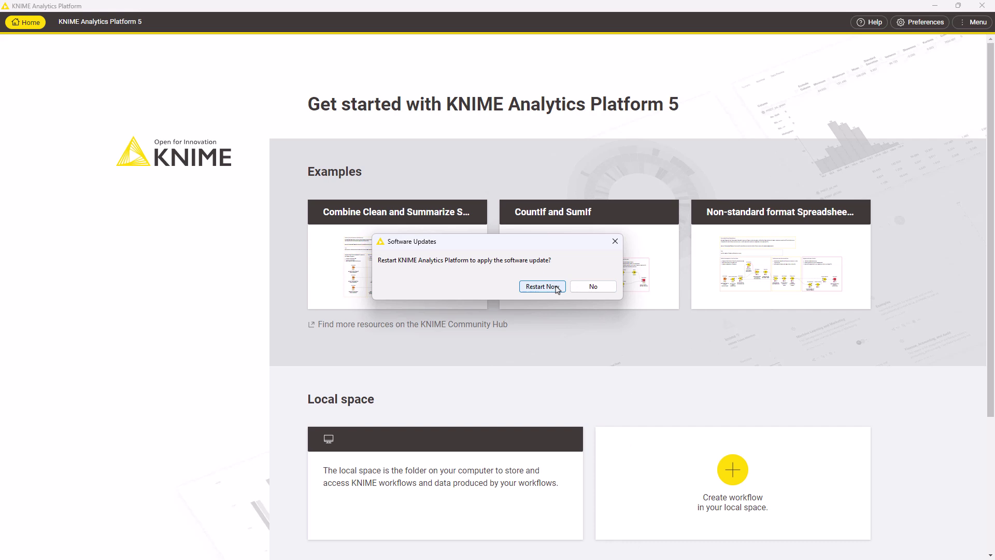
{"action": "left_click", "coordinate": [541, 287]}
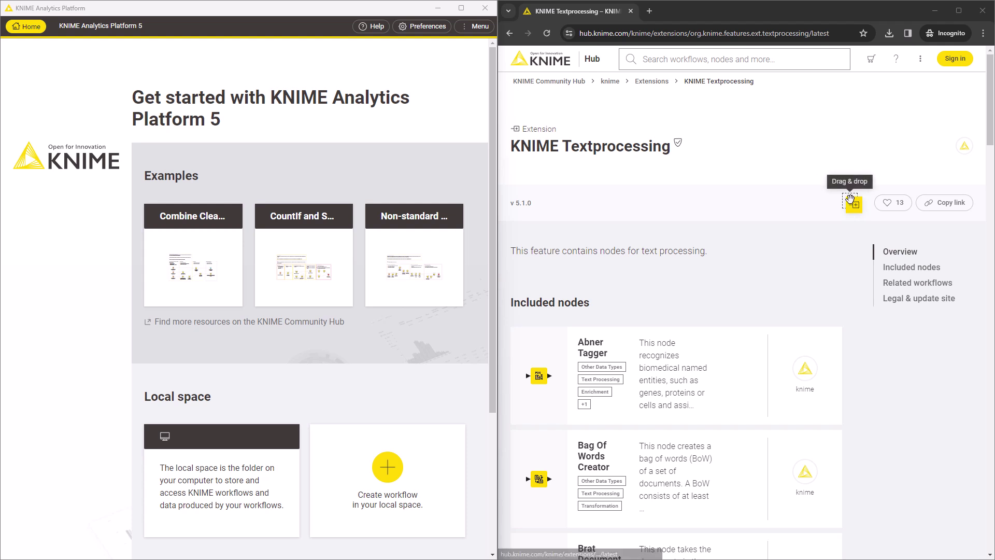
{"action": "mouse_move", "coordinate": [853, 204]}
{"action": "left_mouse_down"}
{"action": "mouse_move", "coordinate": [521, 208]}
{"action": "mouse_move", "coordinate": [401, 345]}
{"action": "left_mouse_up"}
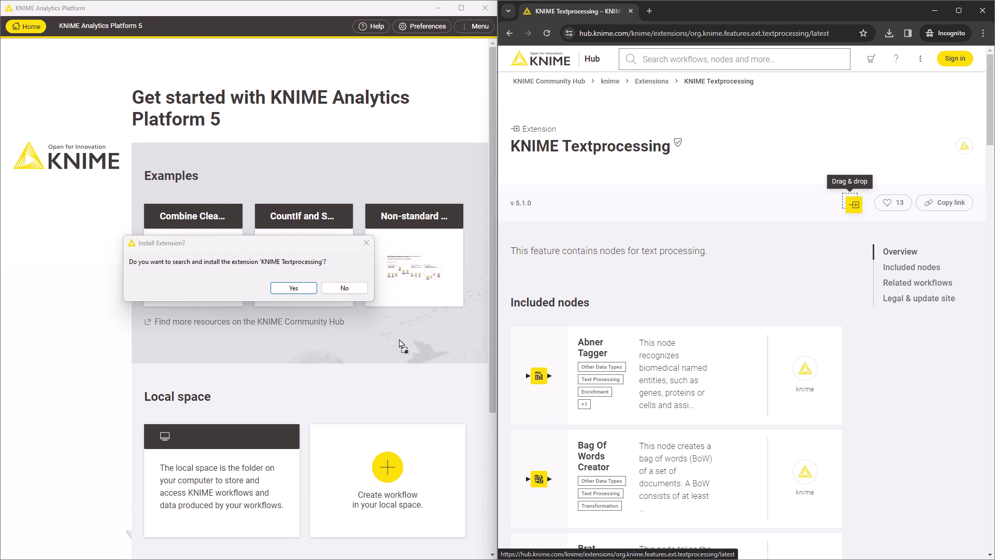
{"action": "left_click", "coordinate": [293, 287]}
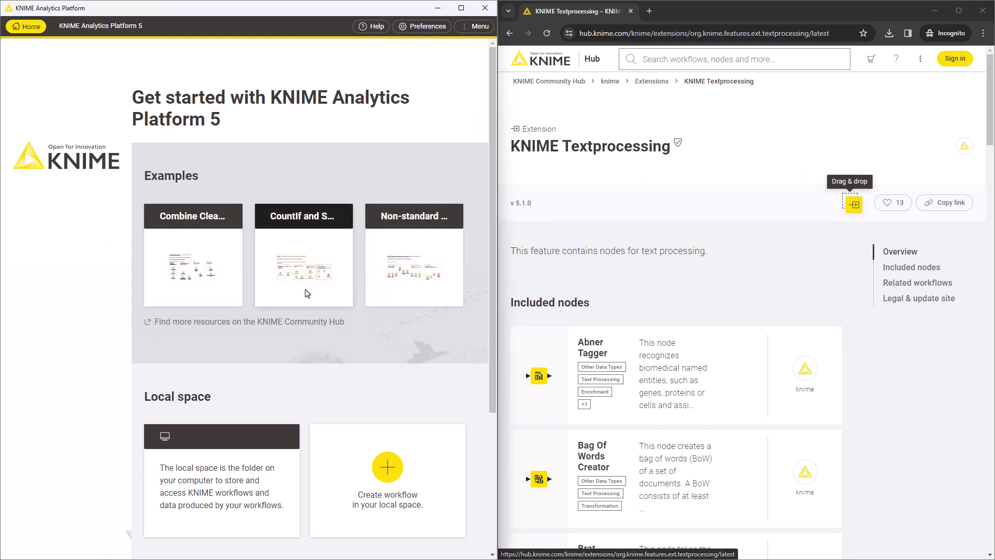